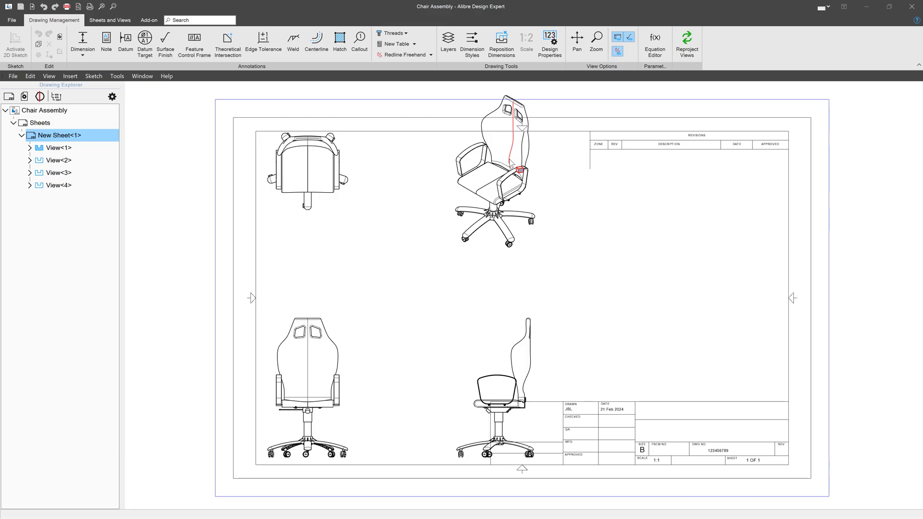
Step: Move the chair's side view closer to the front view
mouse_move(484, 334)
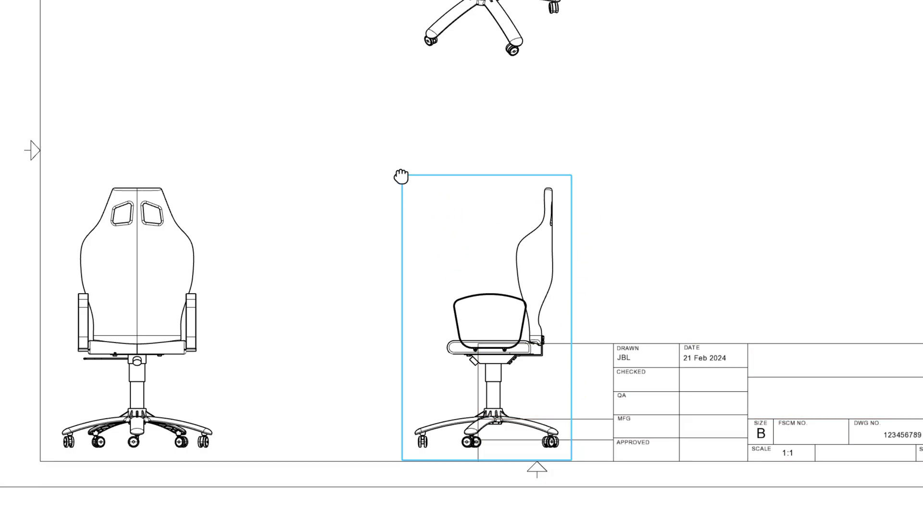
drag(400, 176, 337, 265)
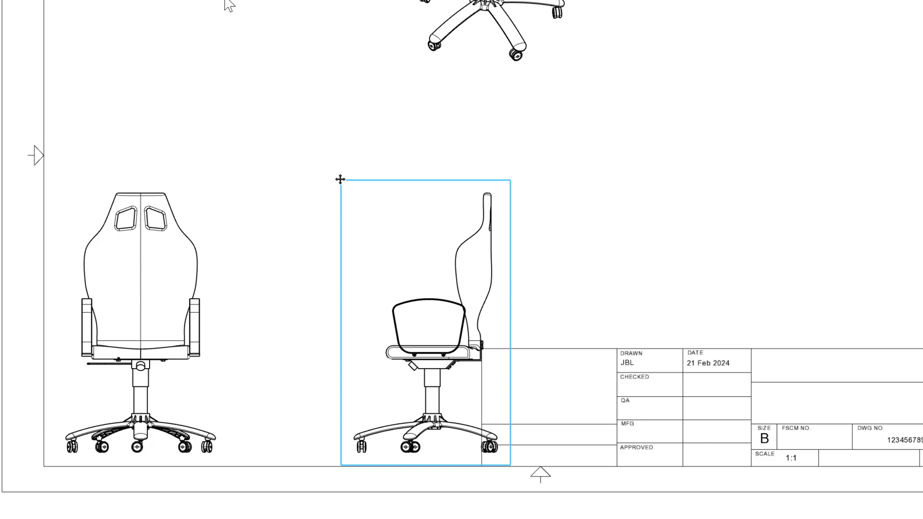
click(213, 3)
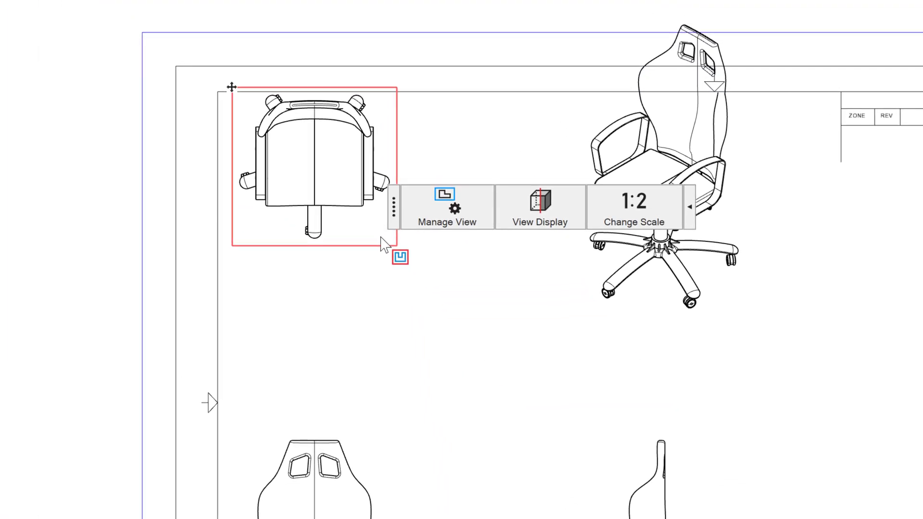
click(235, 90)
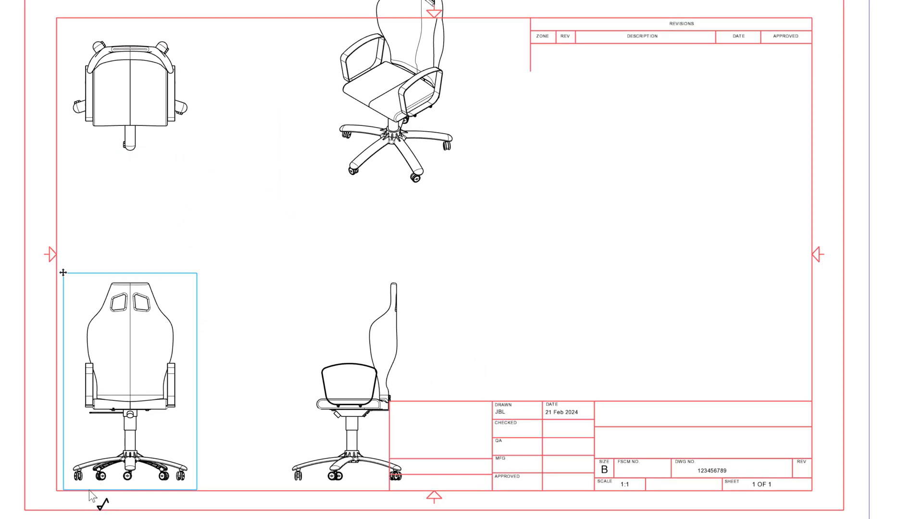
click(341, 313)
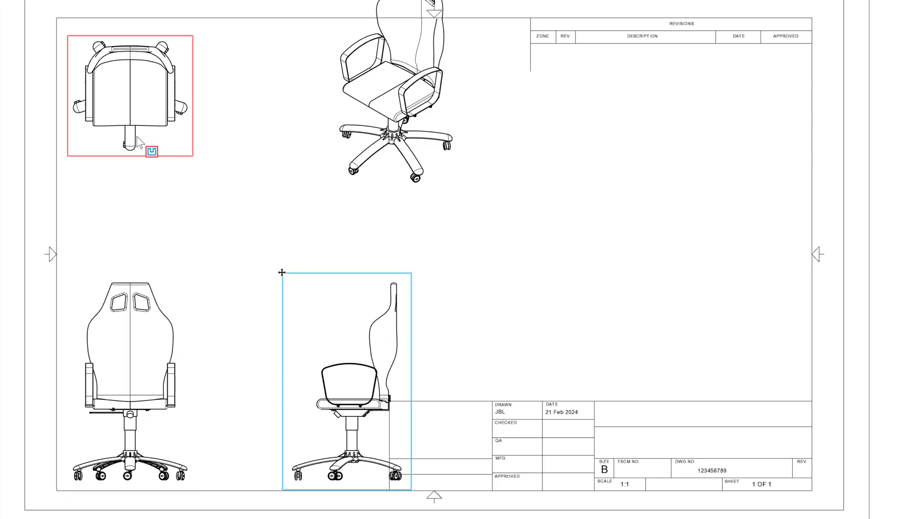
click(121, 101)
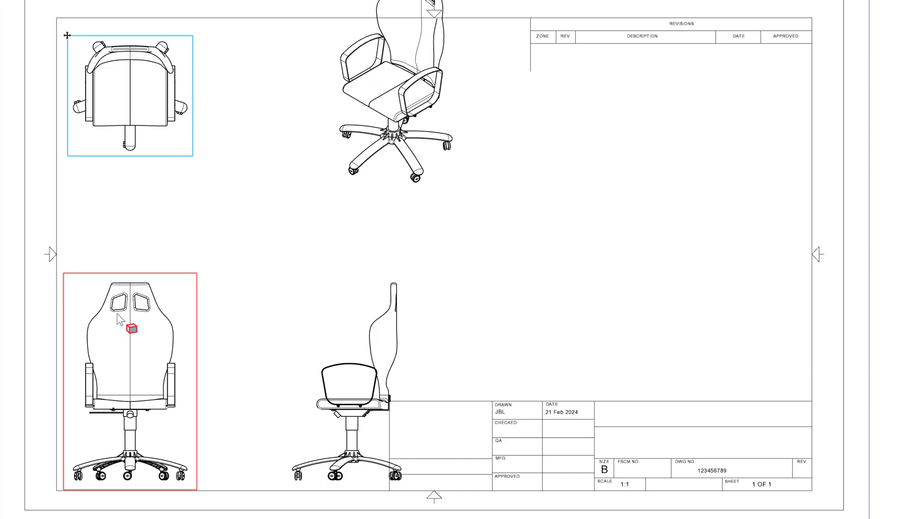
Step: Move the front view up and to the right, and bring the top view down inside the sheet border
click(87, 307)
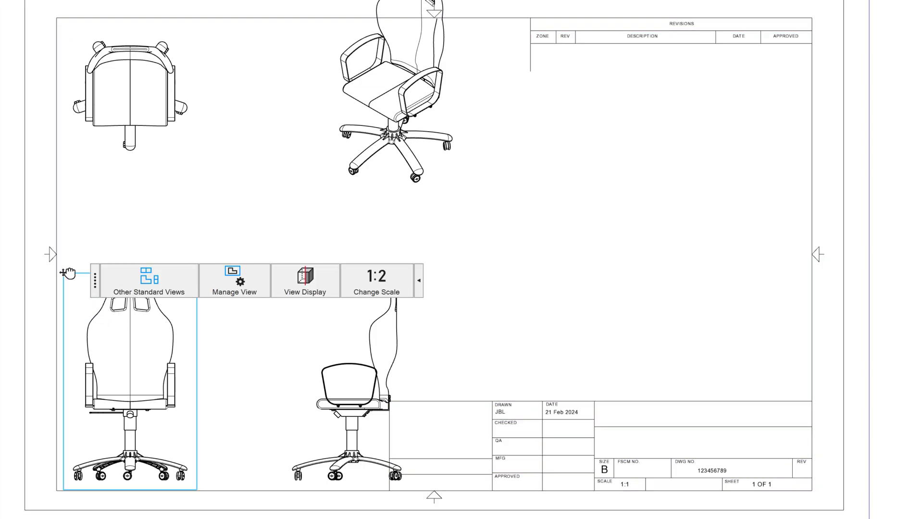
drag(63, 273, 122, 190)
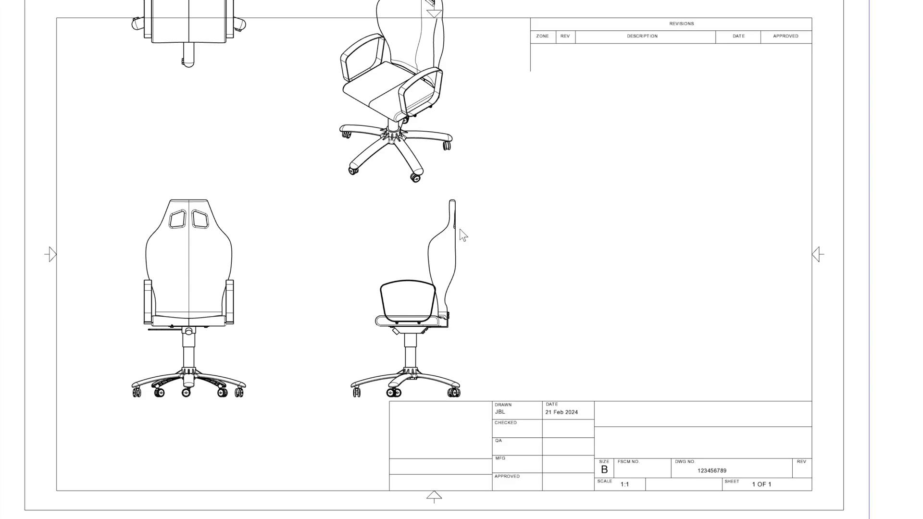
click(202, 65)
drag(125, 1, 126, 38)
Step: Shift the side view to the left, closer to the repositioned front view
click(364, 232)
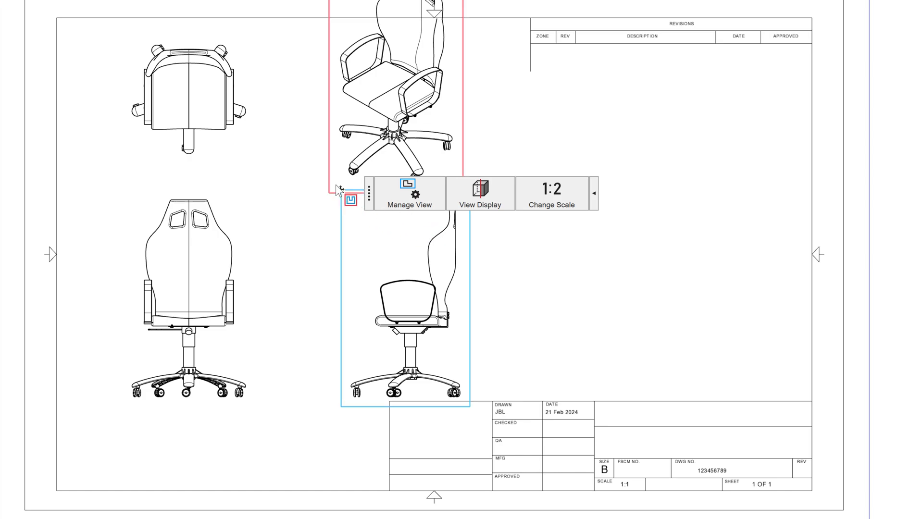
mouse_move(342, 190)
mouse_down()
mouse_move(622, 212)
mouse_move(280, 174)
mouse_move(319, 189)
mouse_move(303, 199)
mouse_up()
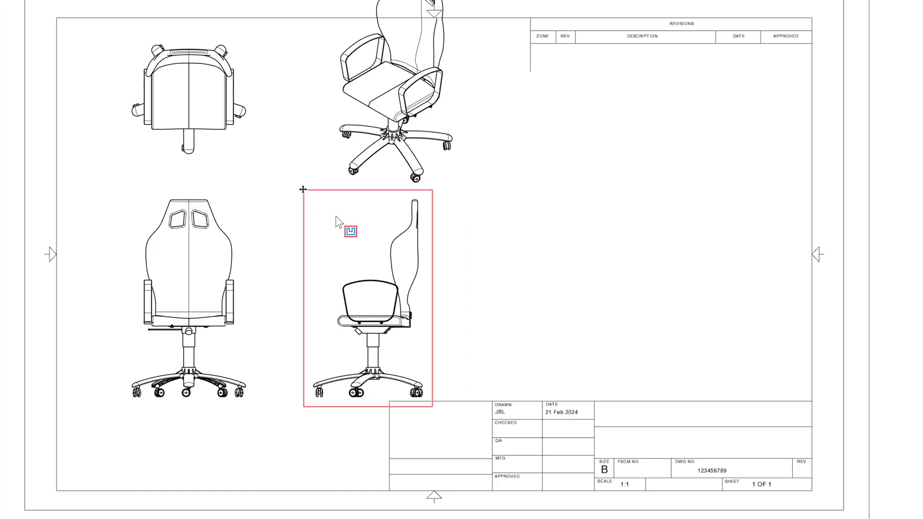
Step: Turn off the side view's alignment and try moving the view freely up and to the right
right_click(336, 216)
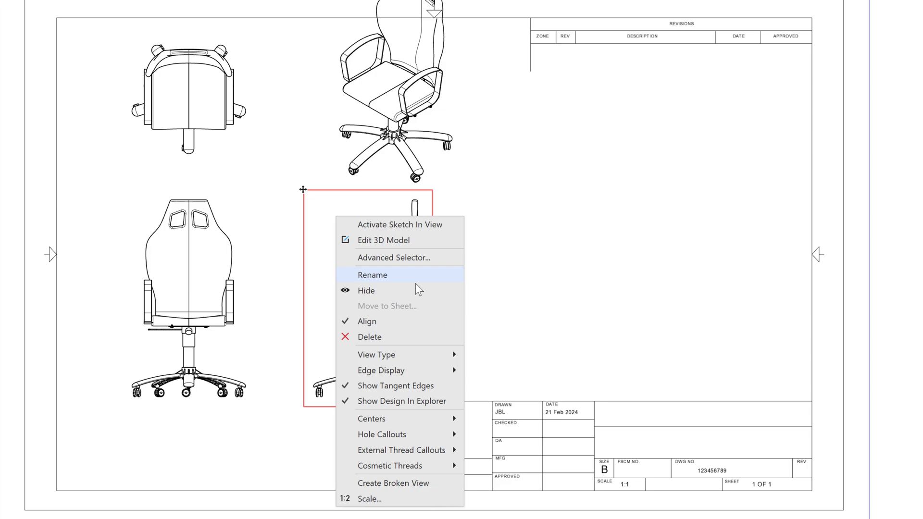
click(367, 321)
drag(302, 190, 423, 185)
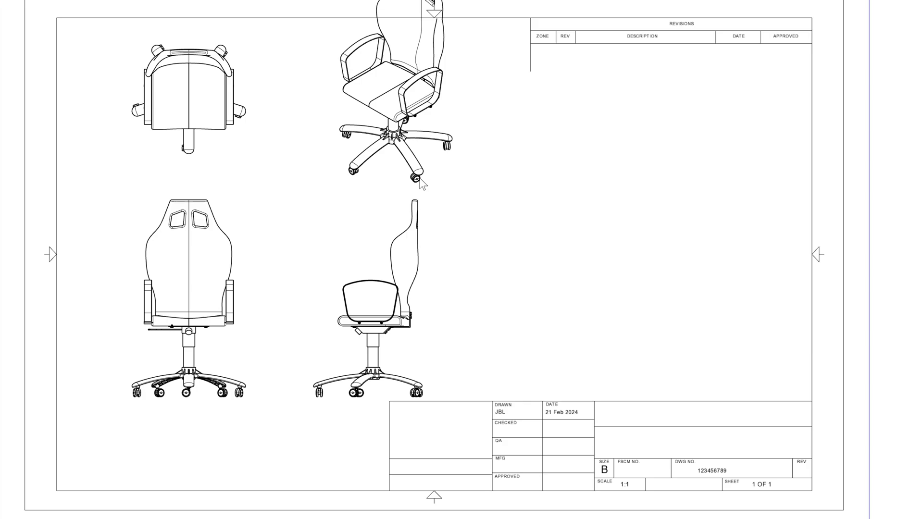
Step: Turn the side view's alignment back on and move the view to the right, level with the front view
right_click(363, 233)
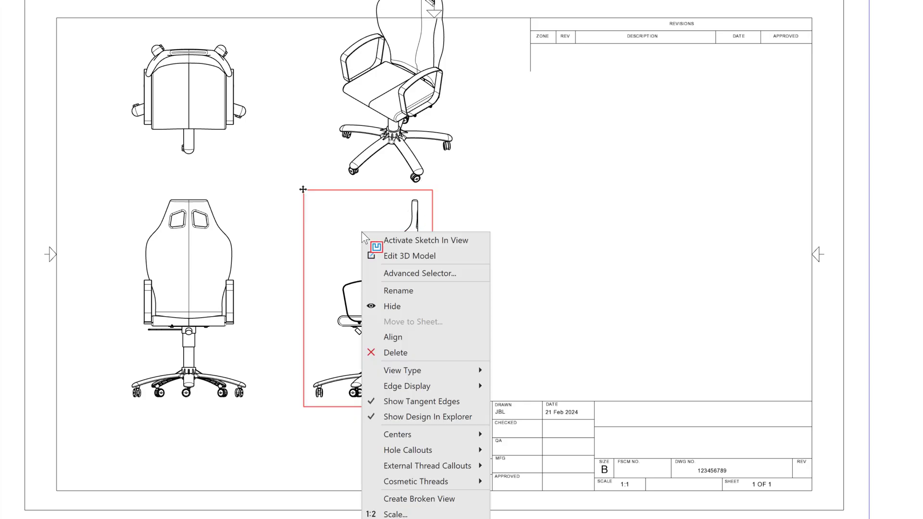
click(393, 337)
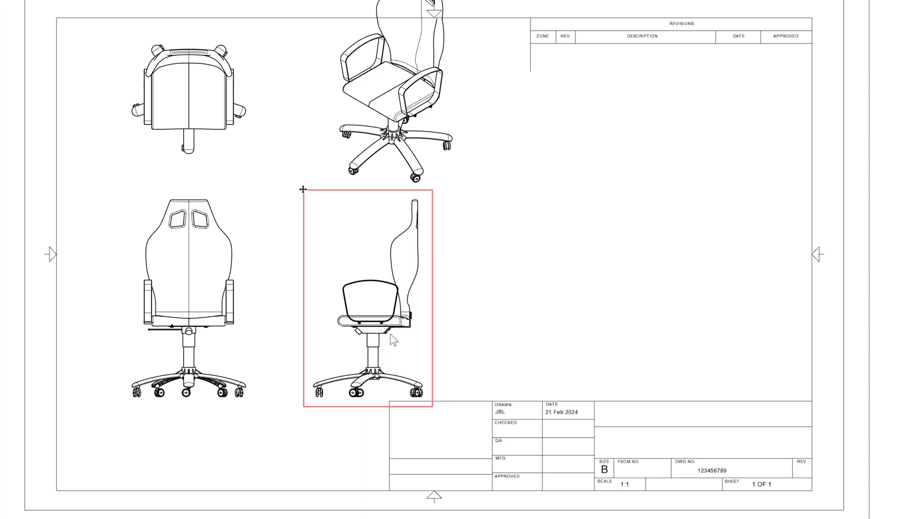
drag(303, 190, 383, 159)
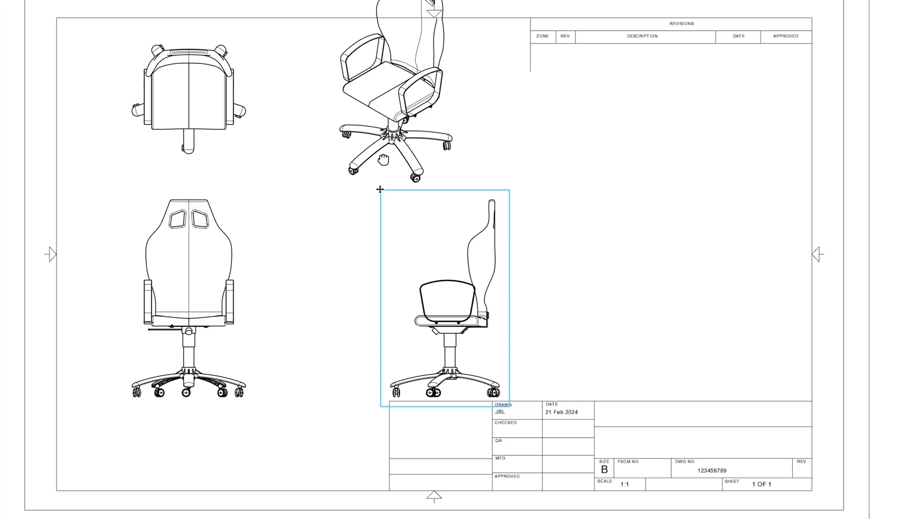
click(351, 268)
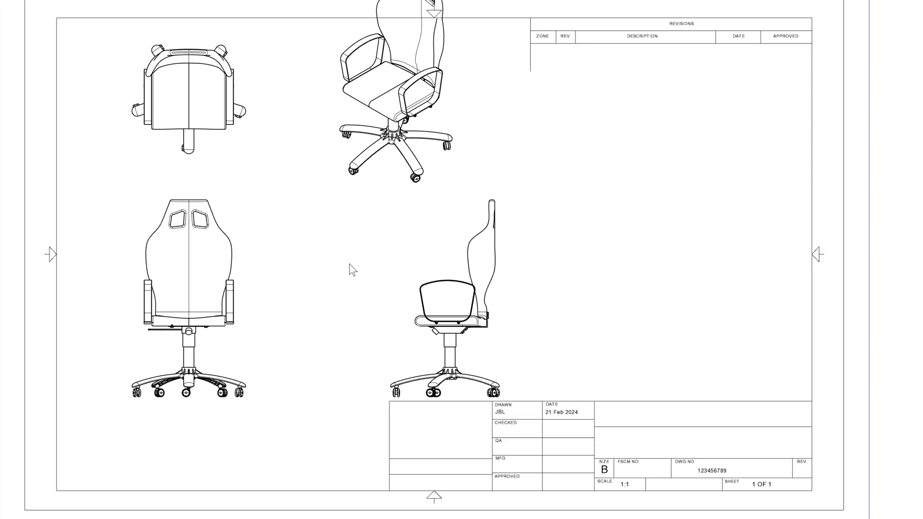
Step: Delete the side view from the sheet
click(424, 237)
key(Delete)
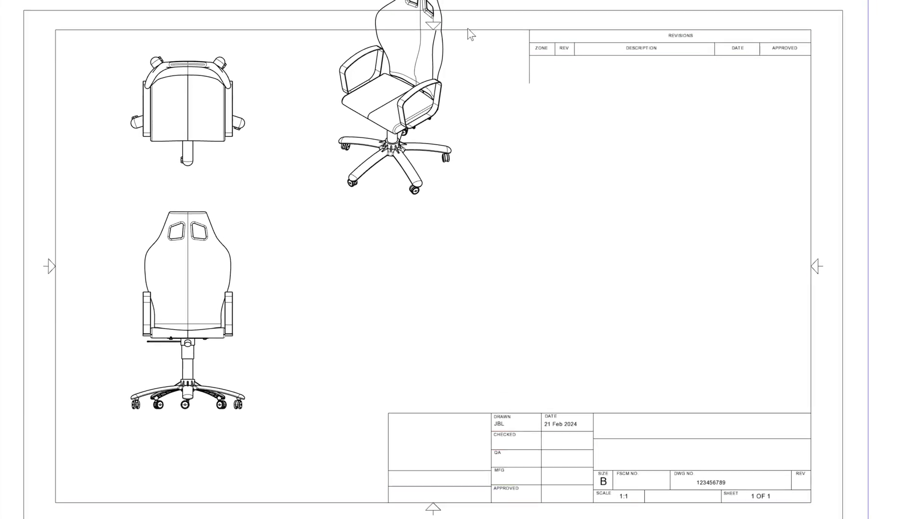
Step: Move the isometric chair view down and to the right, into the empty area between the revisions table and title block
click(344, 84)
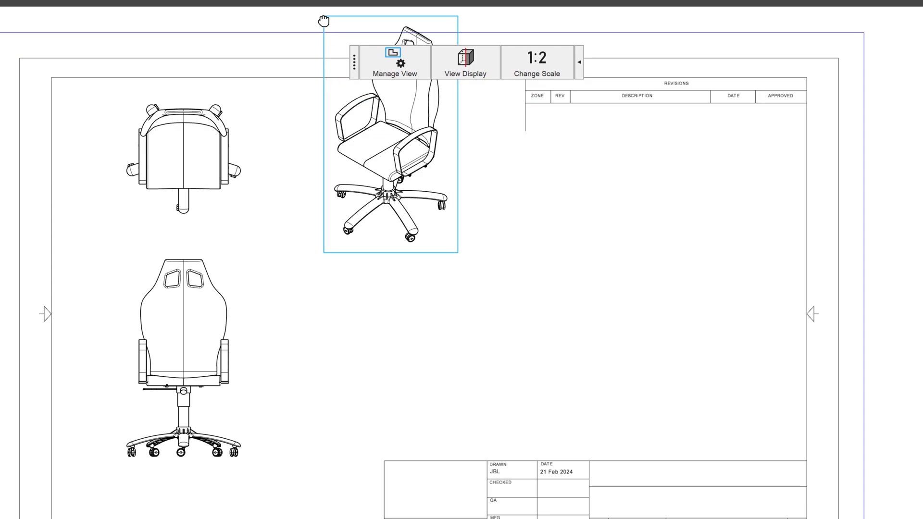
drag(324, 21, 465, 183)
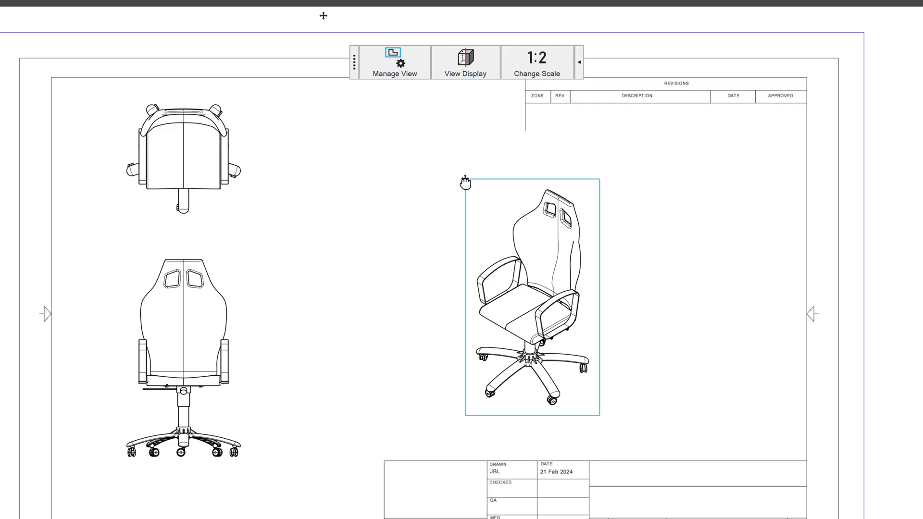
click(384, 205)
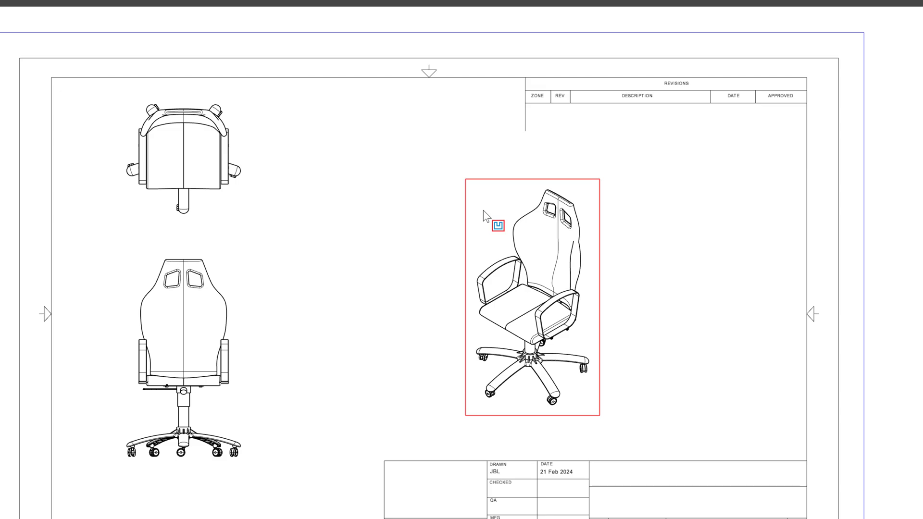
Step: Change the isometric view's scale to 1/10
mouse_move(483, 210)
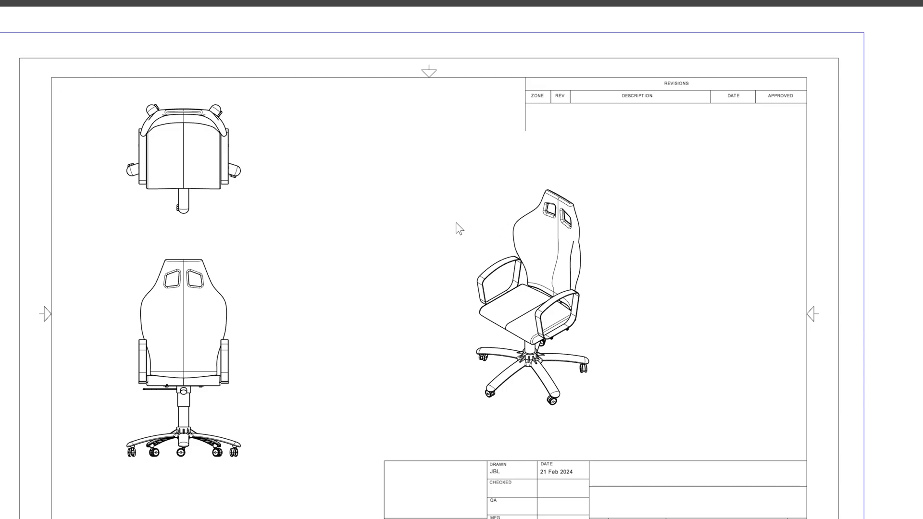
mouse_move(494, 227)
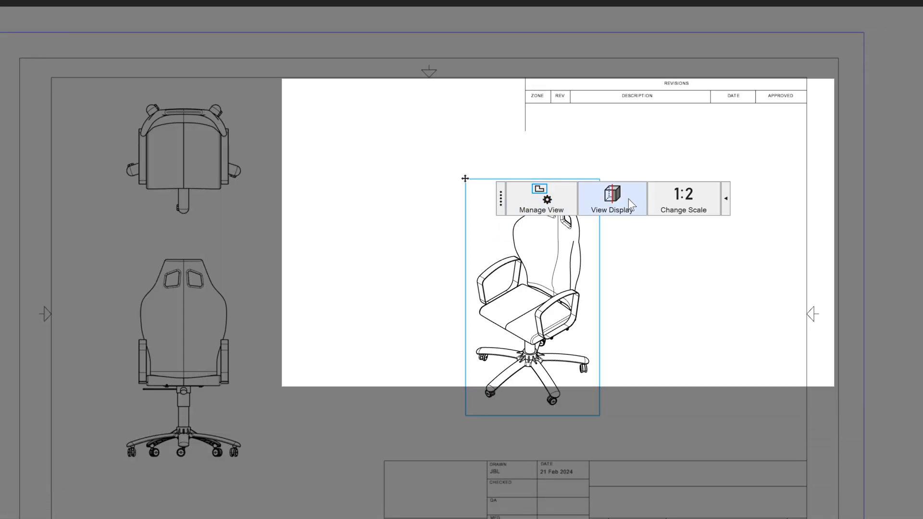
click(627, 198)
click(694, 203)
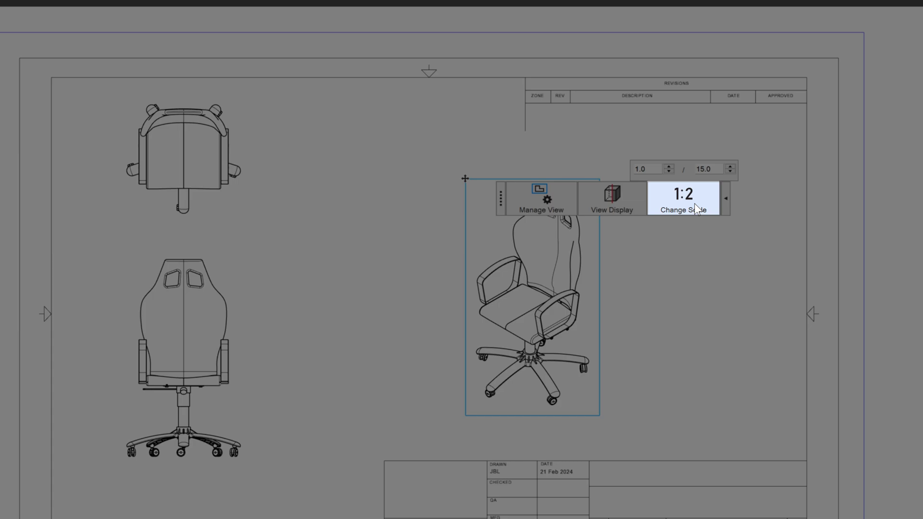
double_click(709, 168)
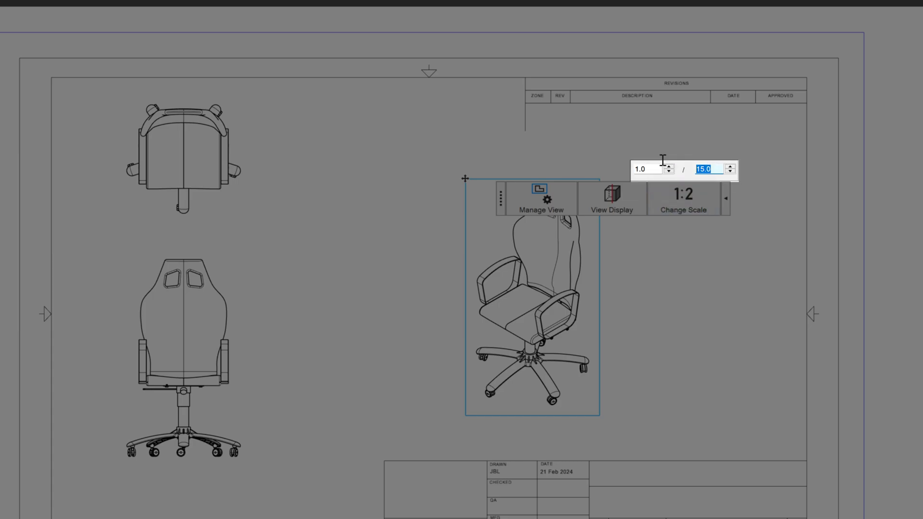
text(10)
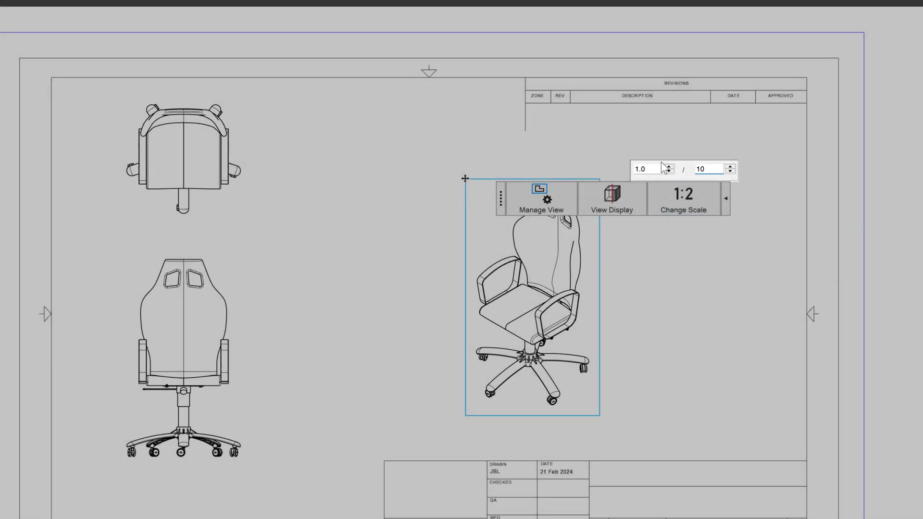
key(Return)
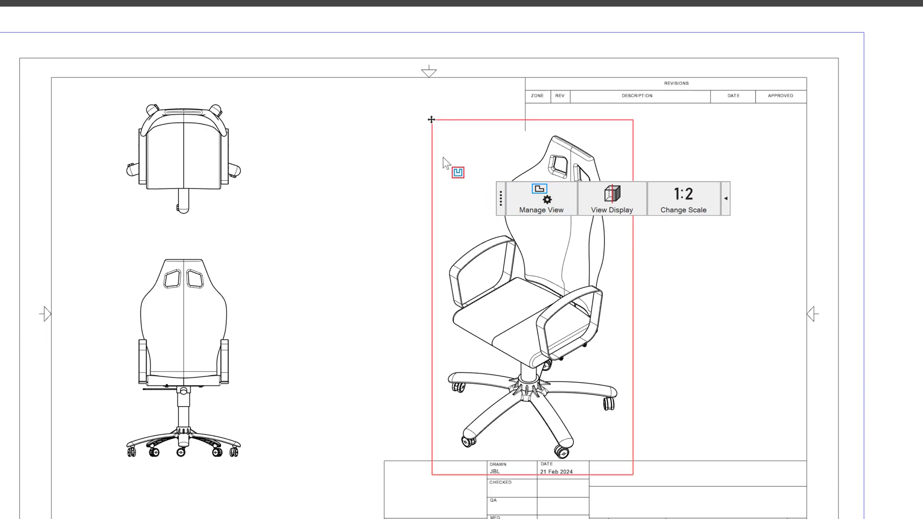
Step: Move the enlarged isometric view slightly up and to the left
click(400, 140)
click(443, 132)
drag(428, 117, 418, 114)
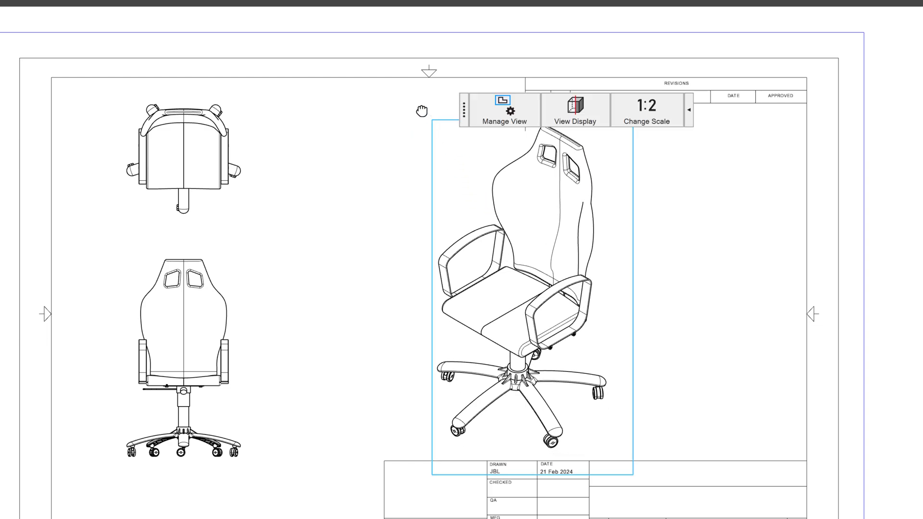
click(392, 164)
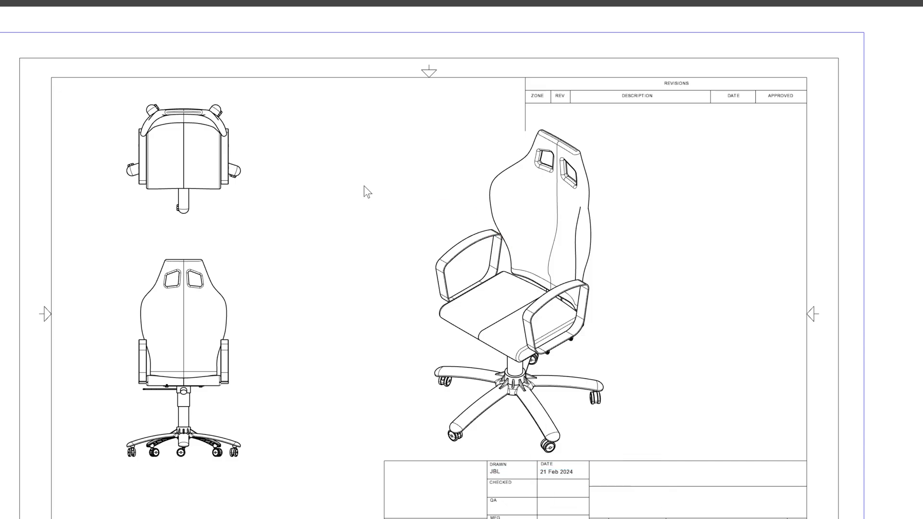
Step: Set the isometric view's type to Draft
mouse_move(429, 192)
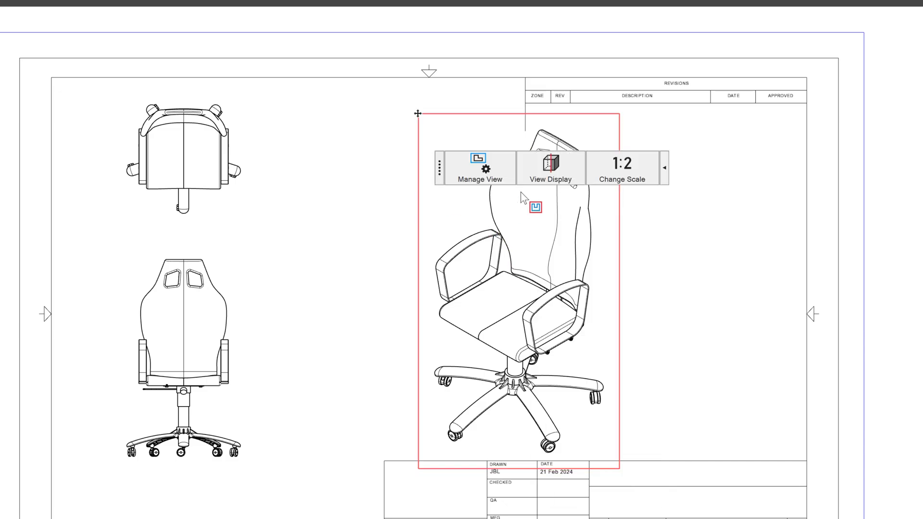
click(543, 173)
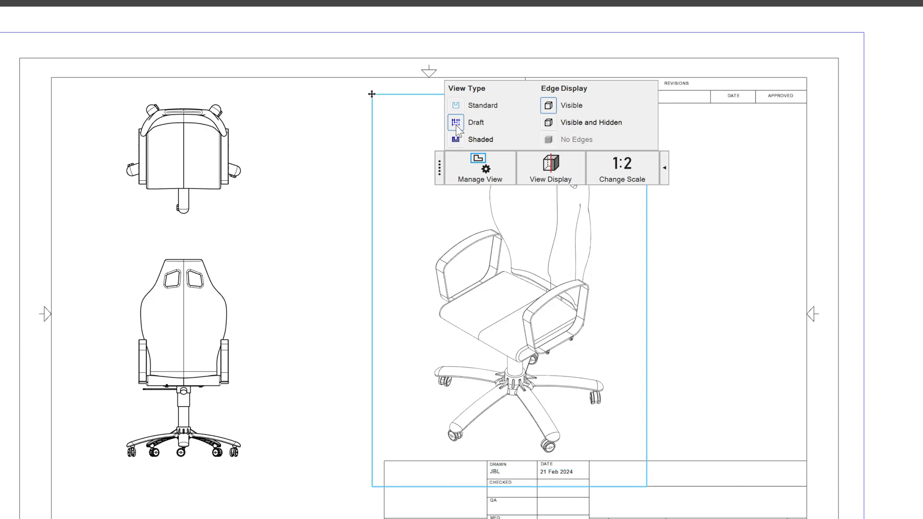
click(305, 218)
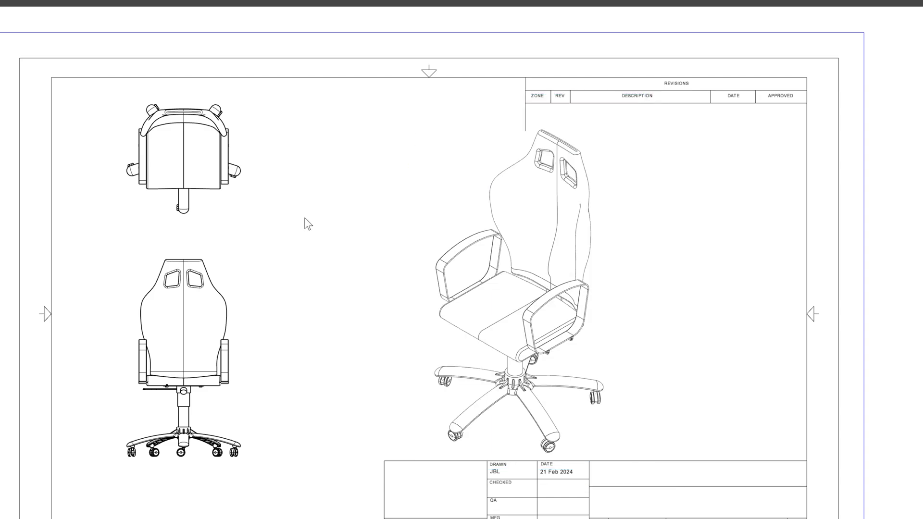
Step: Set the isometric view's type to Shaded, with its visible edges displayed
click(431, 181)
click(560, 156)
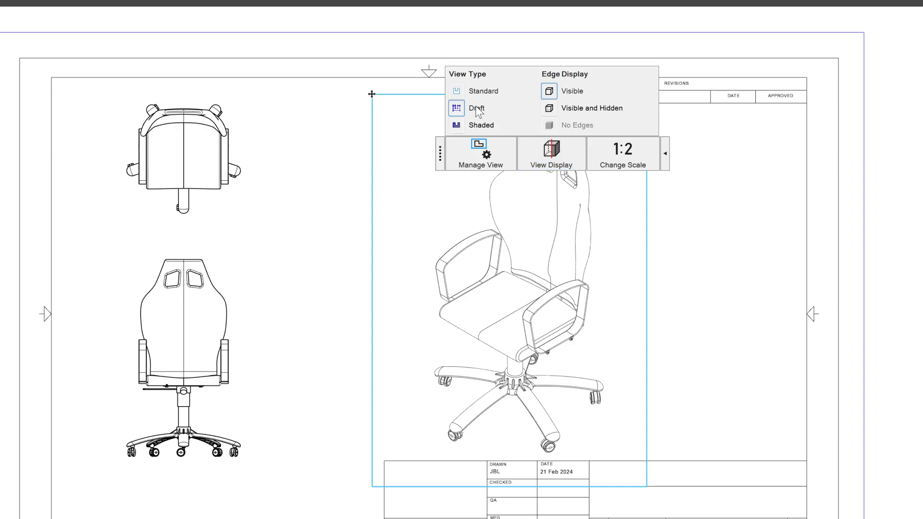
click(459, 126)
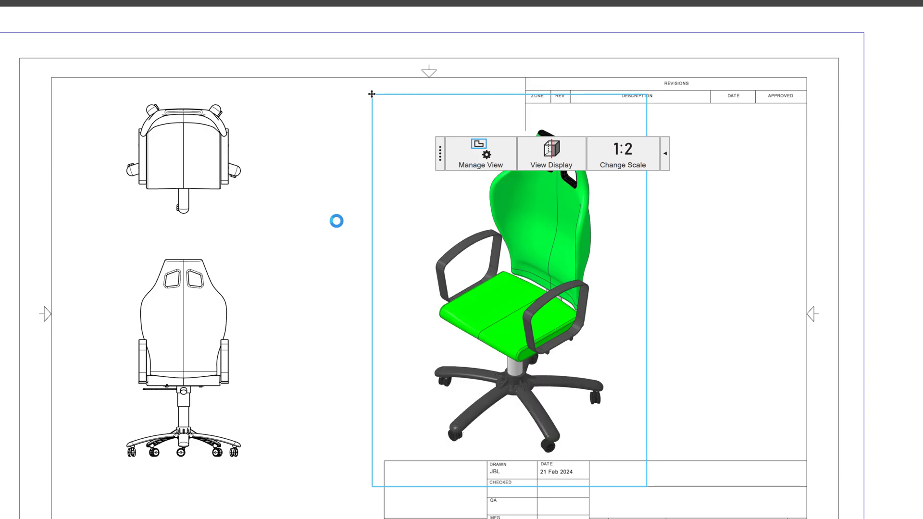
click(351, 254)
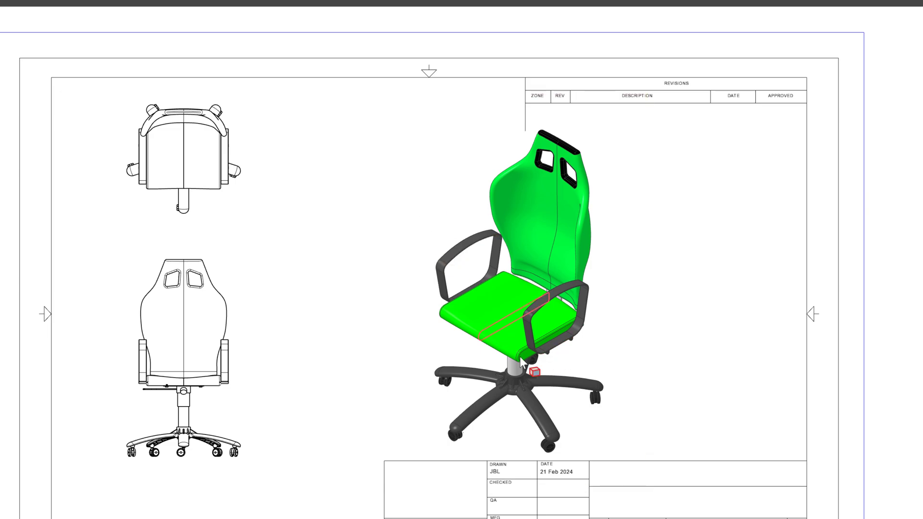
Step: Set the isometric view's type to Standard and move the view left, closer to the top and front views
click(422, 188)
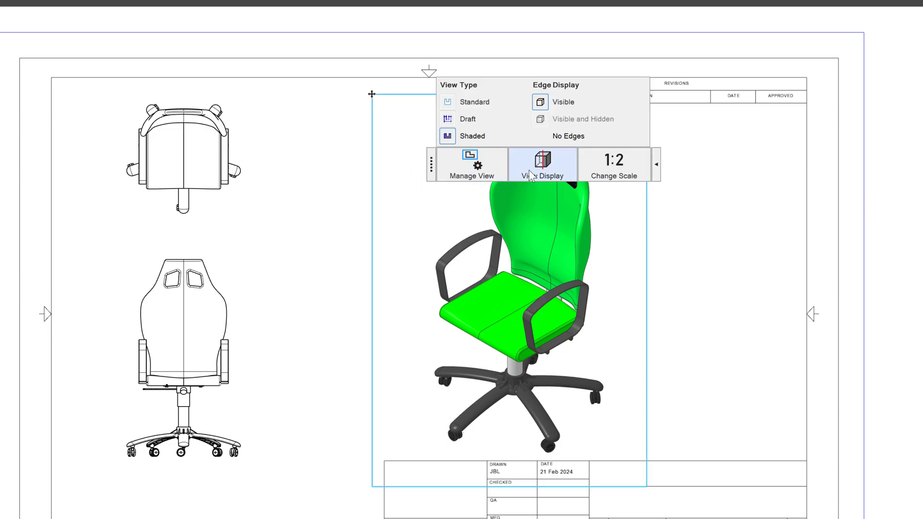
mouse_move(467, 166)
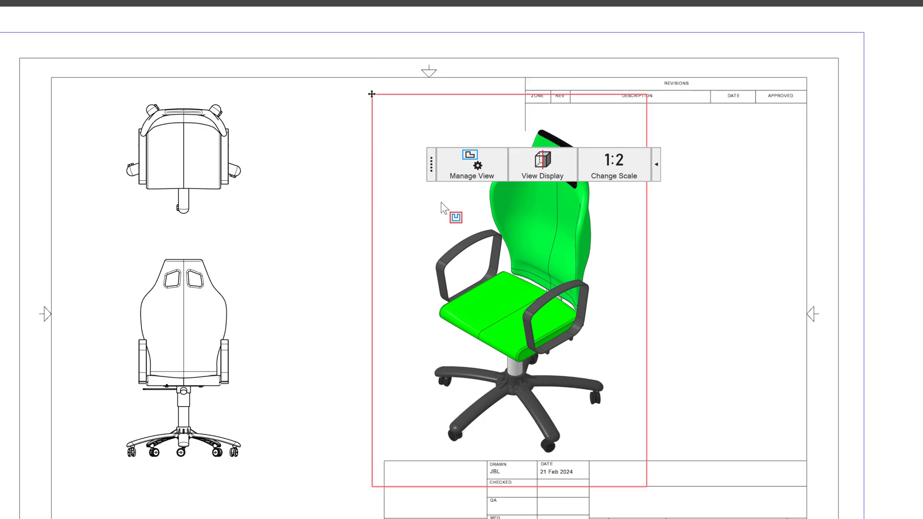
mouse_move(530, 168)
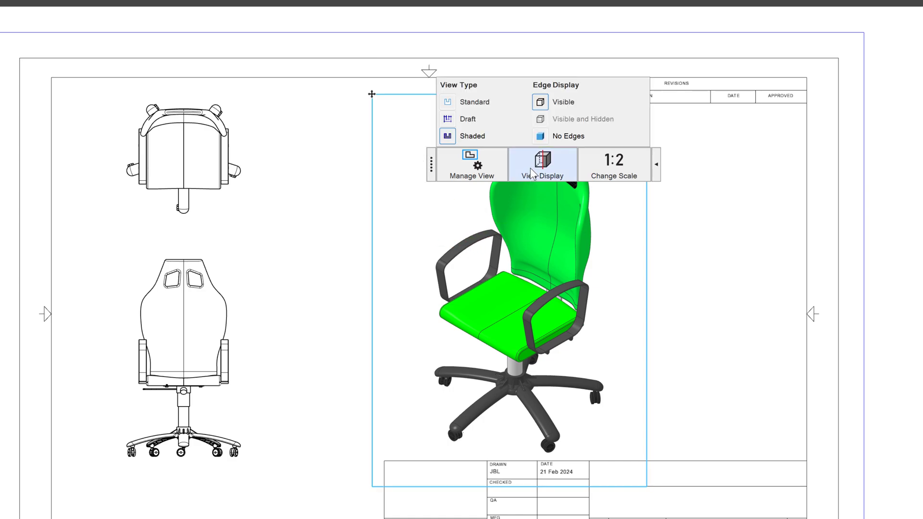
click(446, 103)
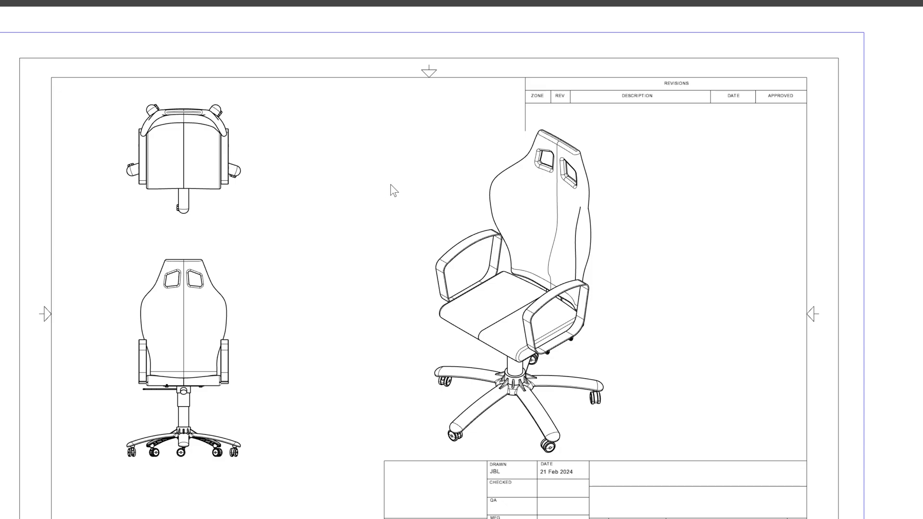
click(418, 109)
drag(418, 115, 323, 112)
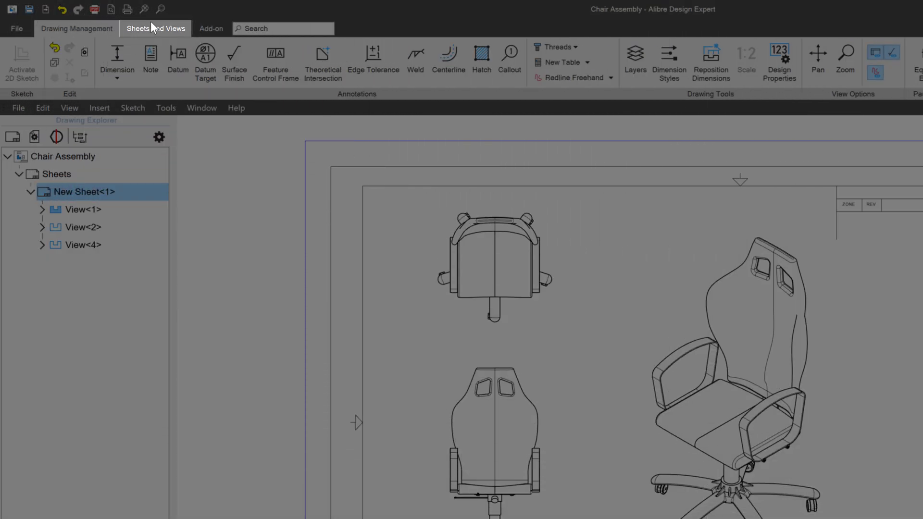
Step: Start a new standard view with the front orientation rotated to face the chair's front, using Exploded View (1)
click(153, 28)
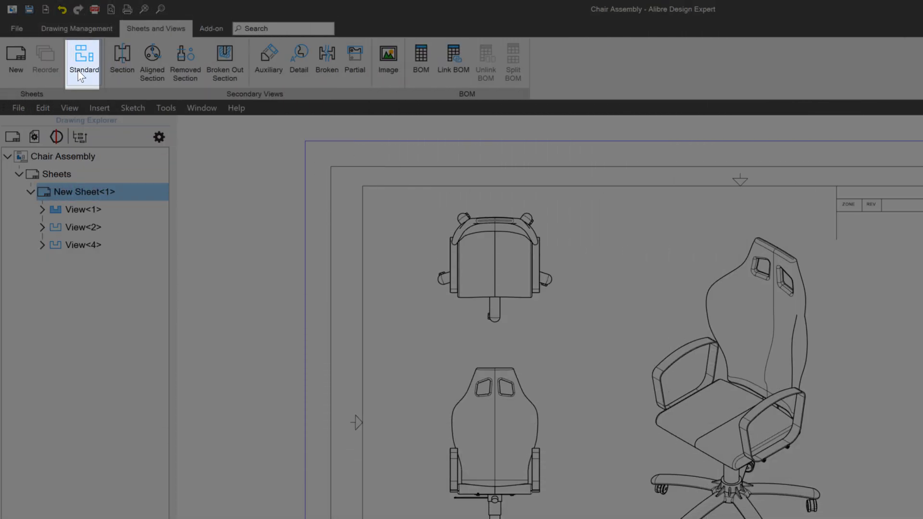
click(88, 50)
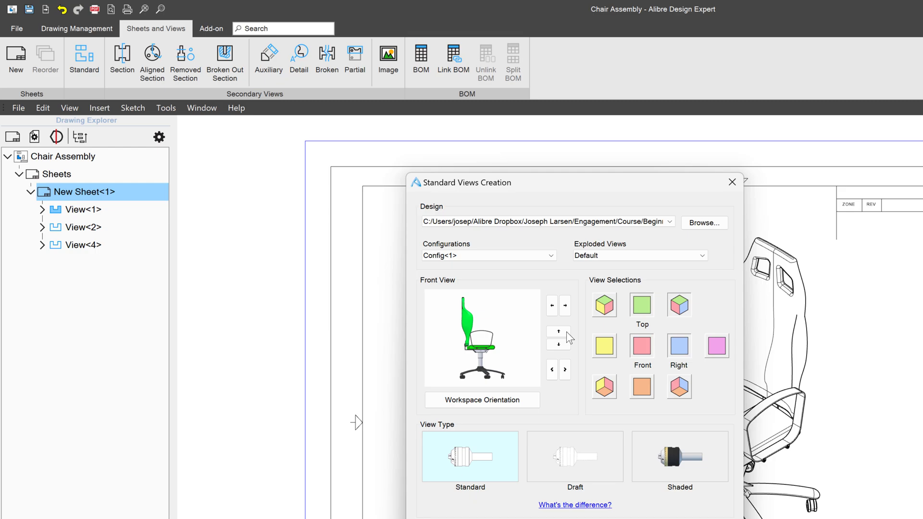
click(566, 306)
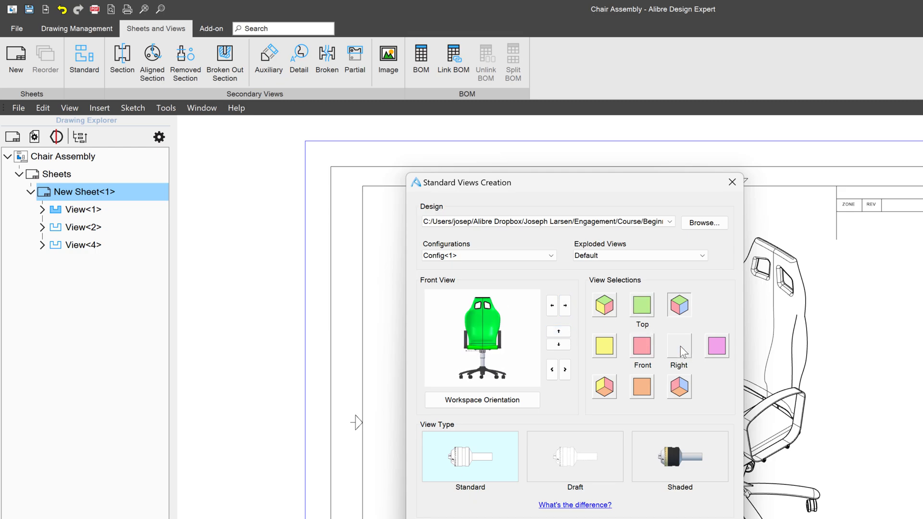
click(699, 256)
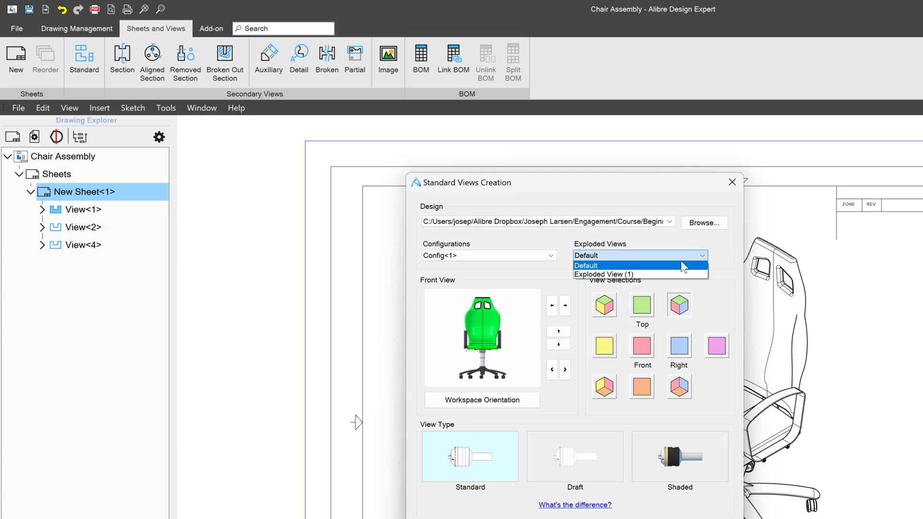
click(610, 274)
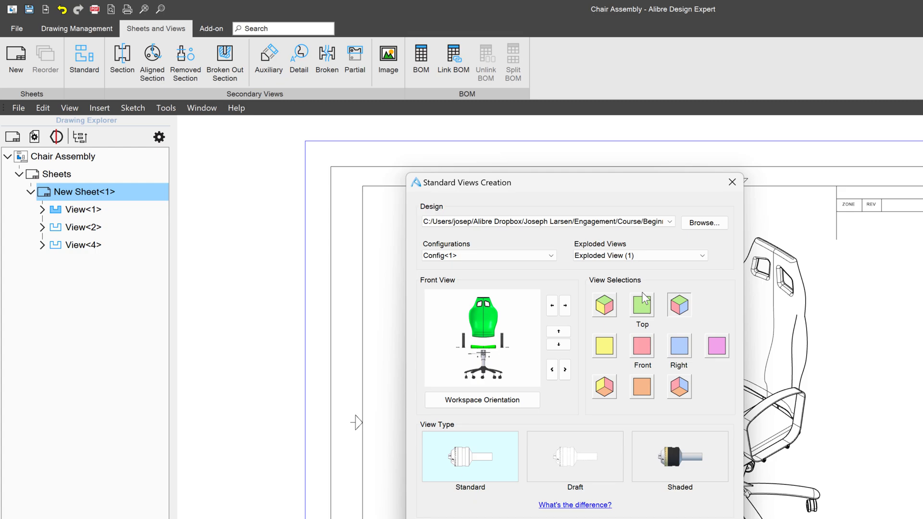
Step: Create only the top-right isometric of the exploded chair and place it in the free space right of the large isometric view
click(676, 299)
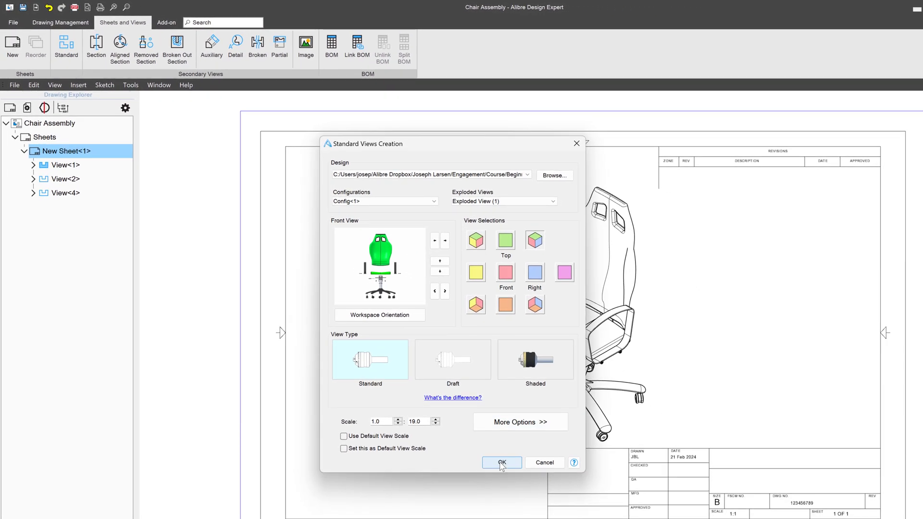
click(501, 462)
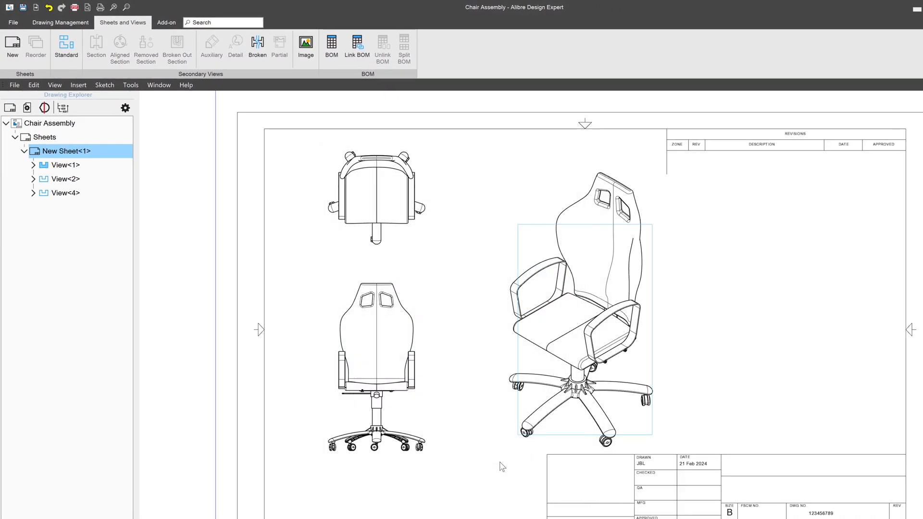
click(788, 310)
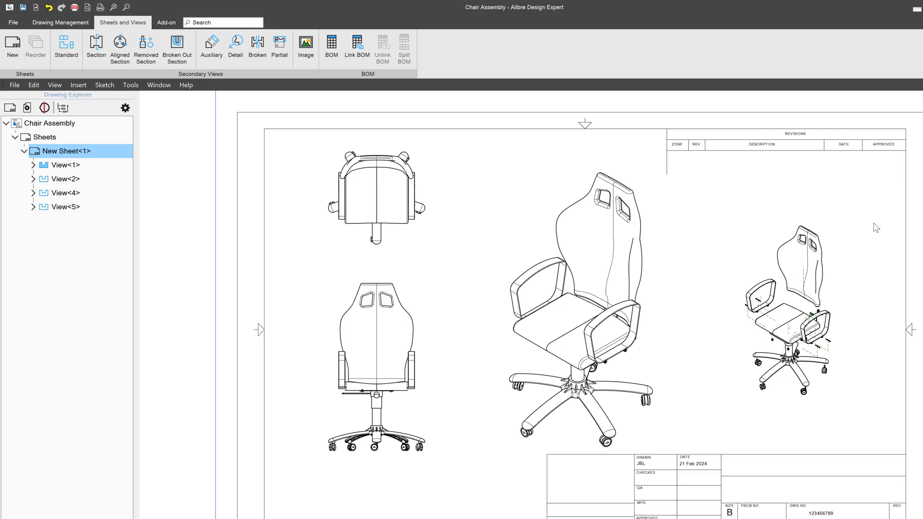
Step: Move the exploded isometric view slightly left, away from the sheet's right border
click(756, 229)
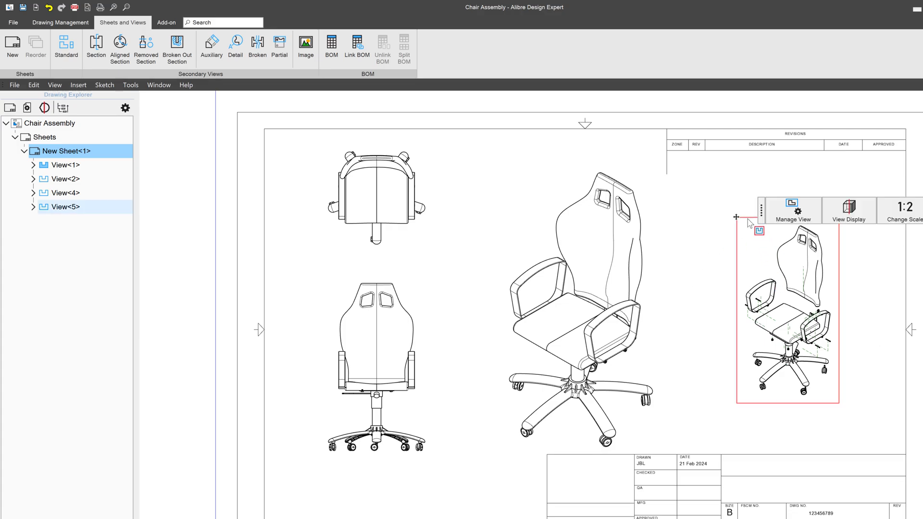
drag(755, 227, 726, 218)
click(702, 225)
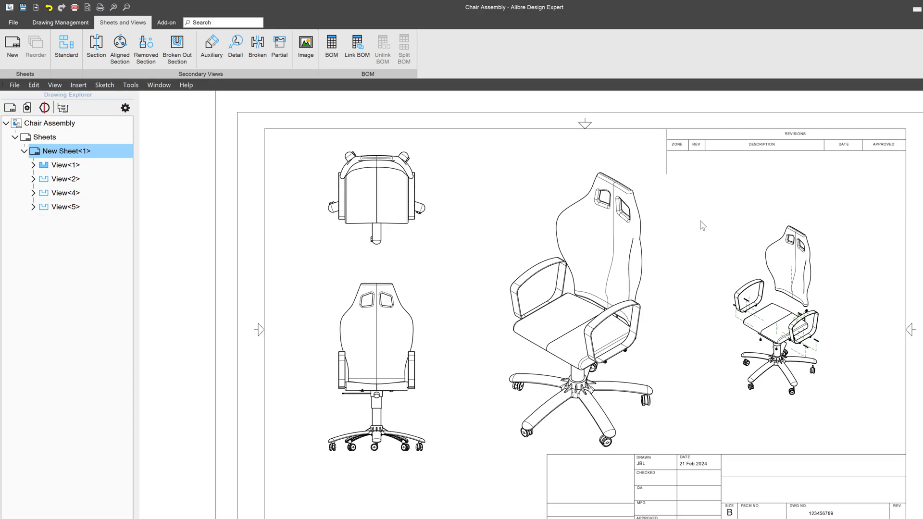